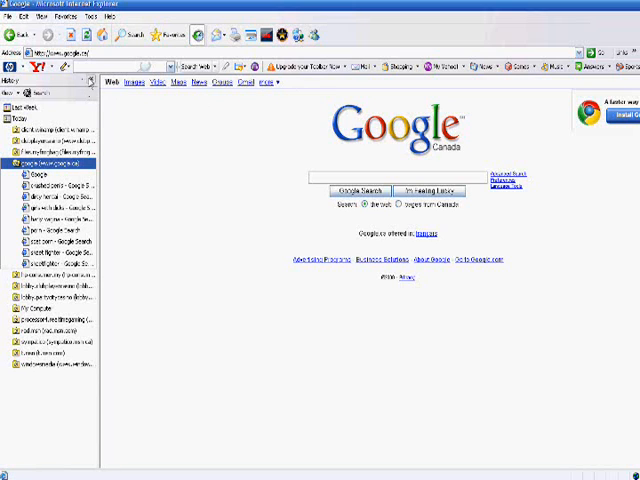
Reopen the History sidebar and browse the Last Week and Today folders, expanding the google entry
click(91, 80)
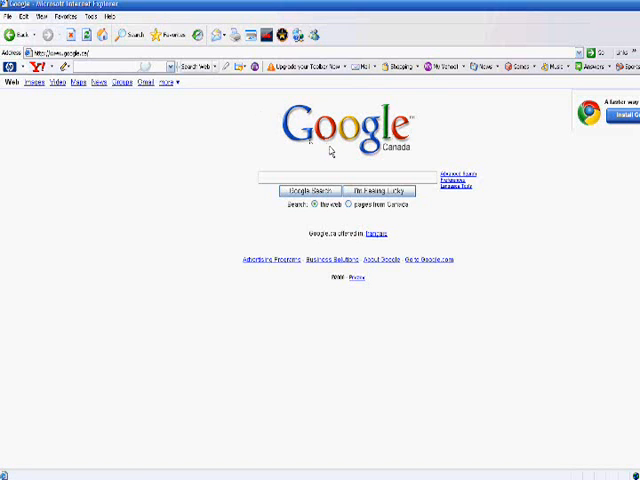
click(197, 36)
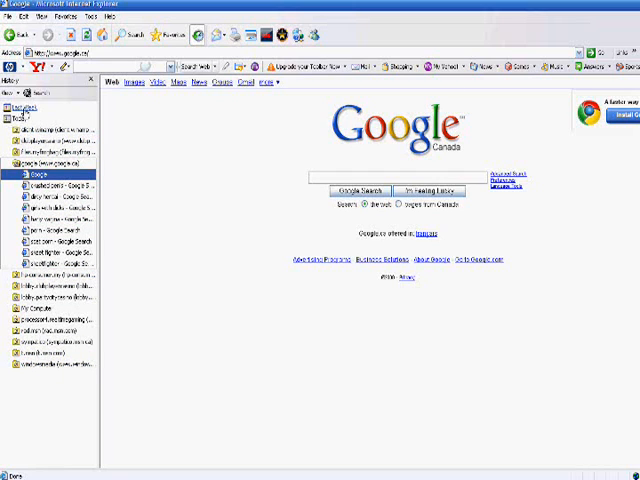
click(23, 108)
click(45, 230)
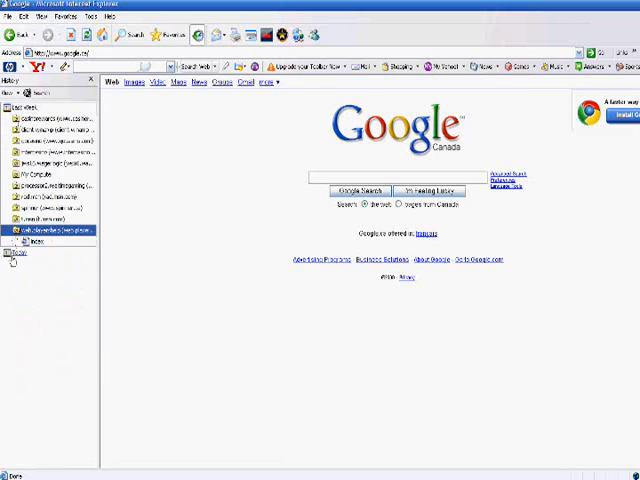
click(14, 253)
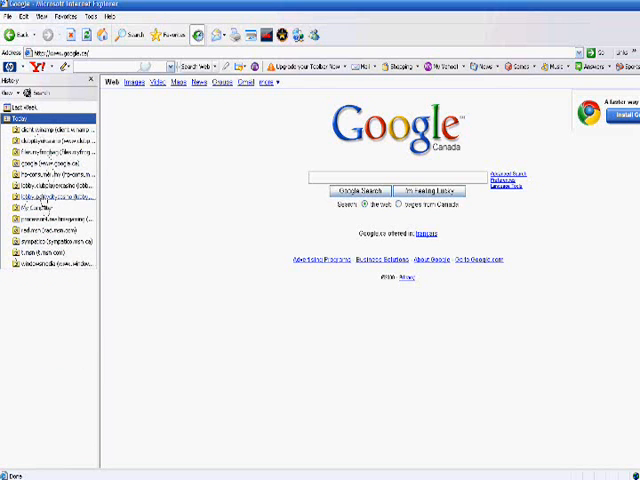
click(45, 163)
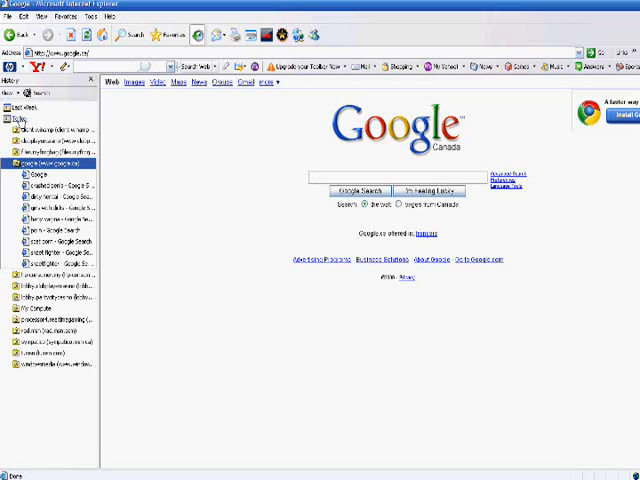
Delete the Today history folder from the sidebar and confirm the warning
right_click(17, 120)
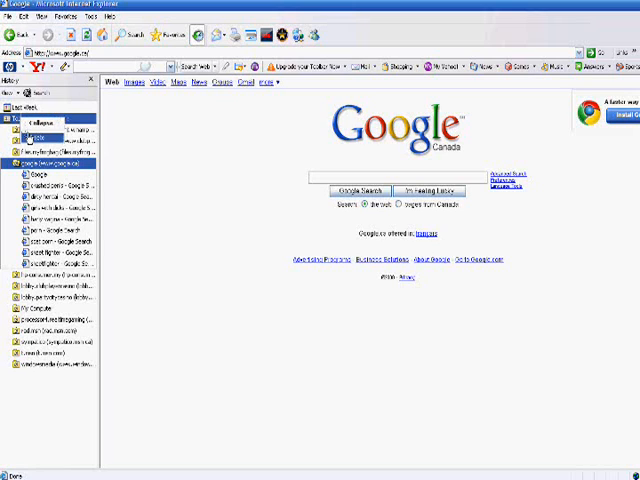
click(41, 122)
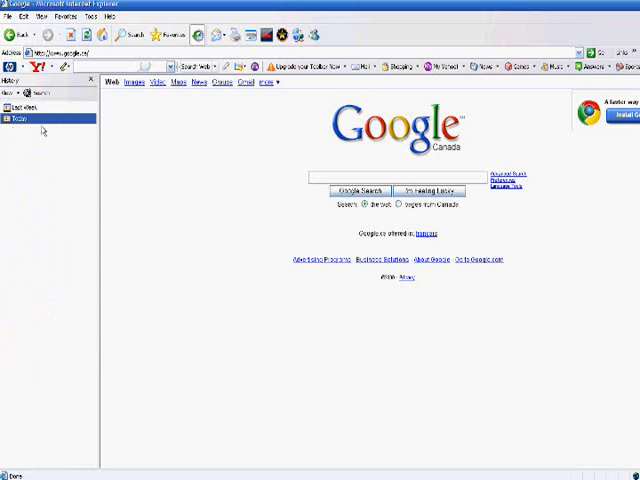
right_click(27, 120)
click(46, 137)
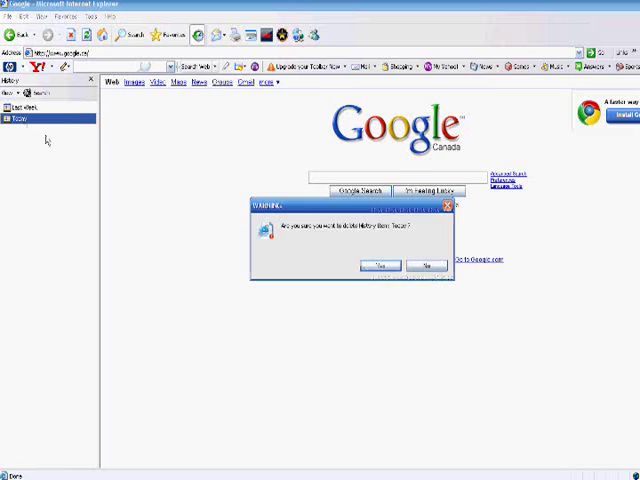
click(373, 268)
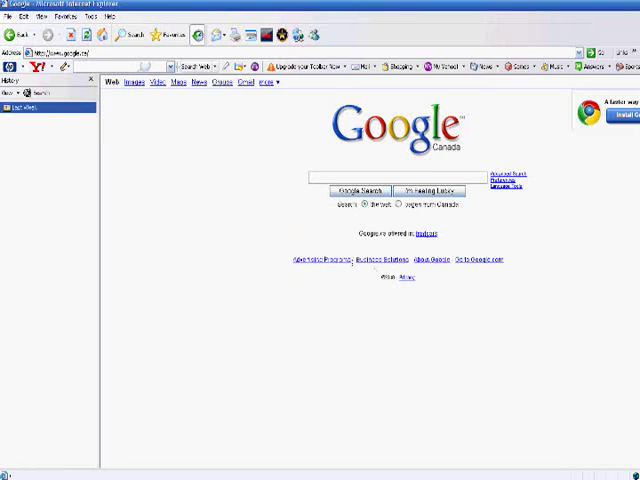
Delete the Last Week history folder and confirm, leaving only a fresh Today folder
click(22, 107)
right_click(22, 107)
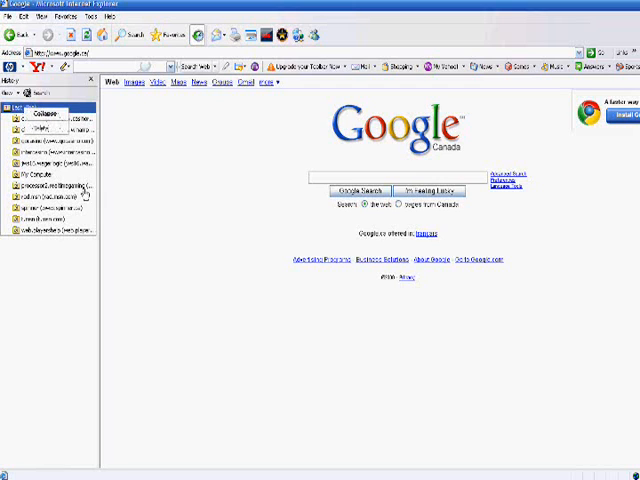
click(46, 113)
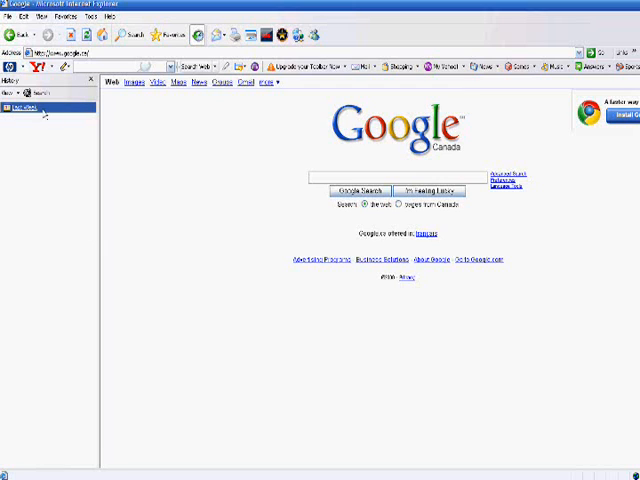
right_click(22, 107)
click(60, 128)
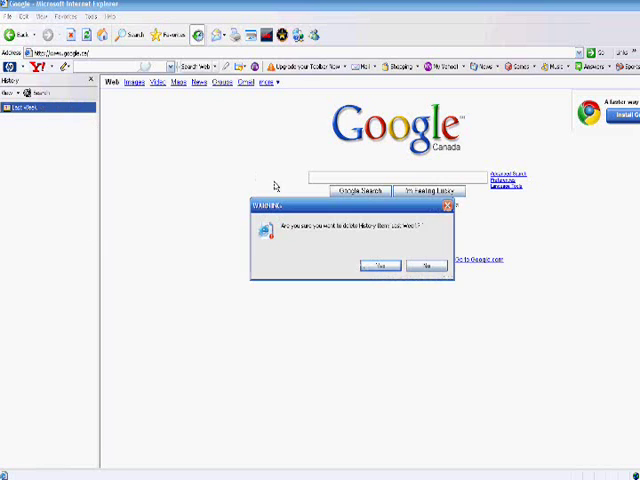
click(379, 266)
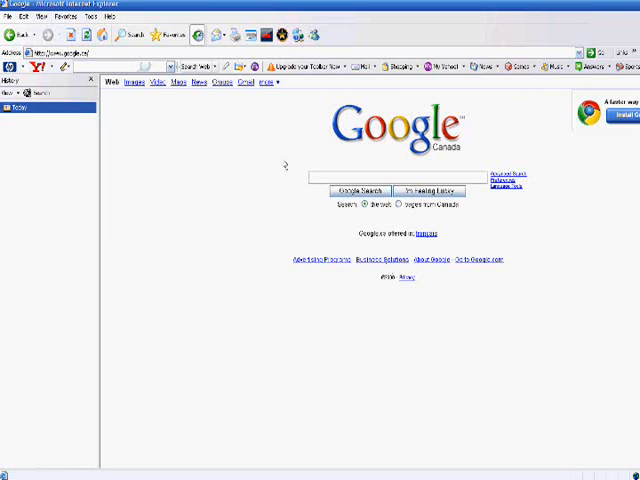